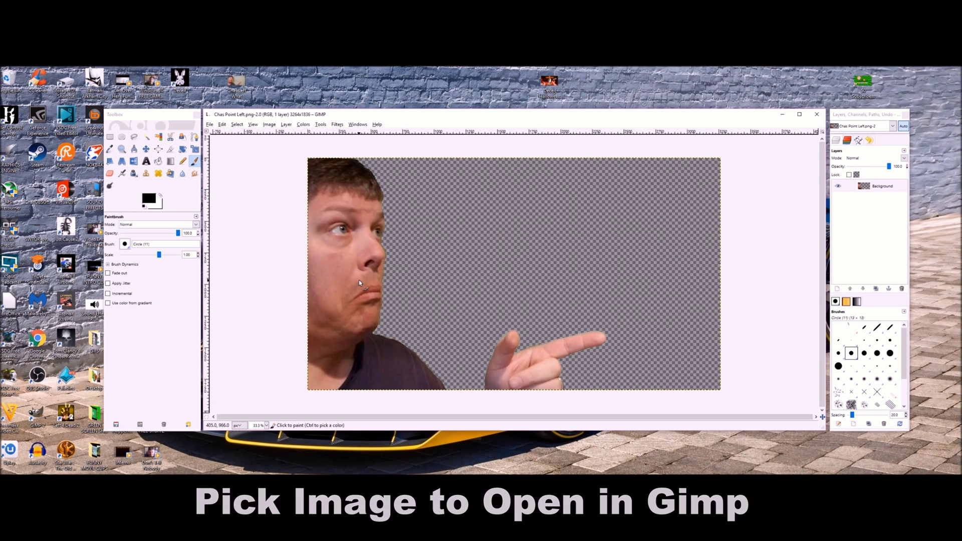
Select the man's outline from the layer's transparency with Alpha to Selection
{"action": "left_click", "coordinate": [286, 124]}
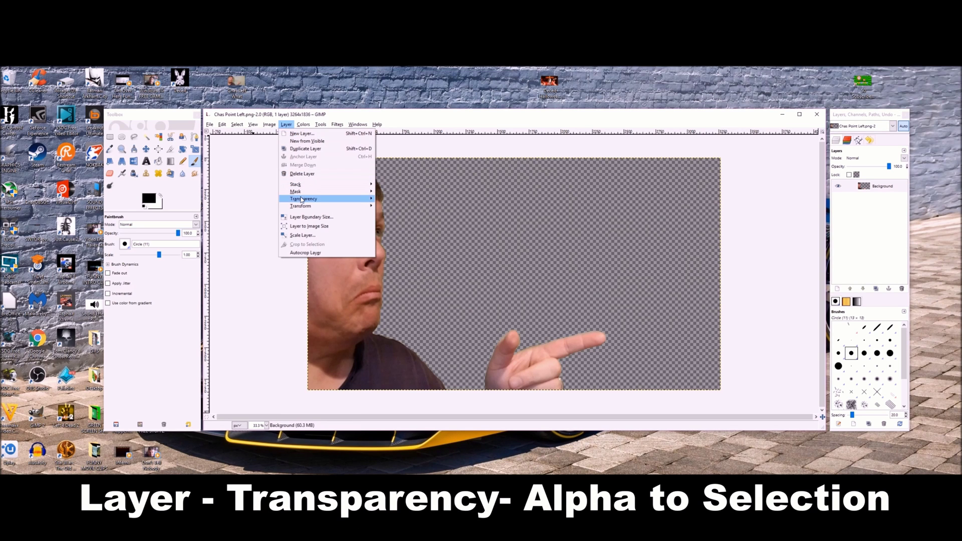
{"action": "mouse_move", "coordinate": [301, 204]}
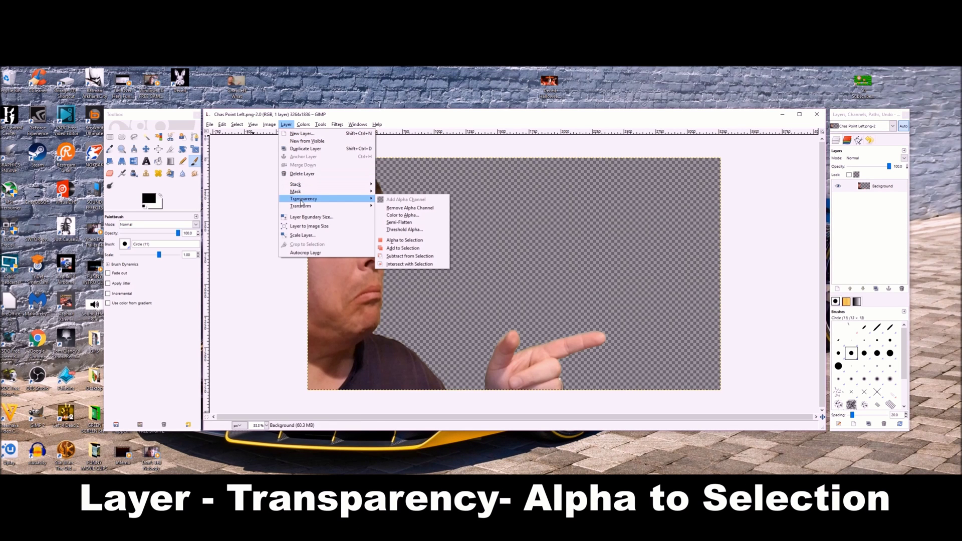
{"action": "left_click", "coordinate": [410, 240]}
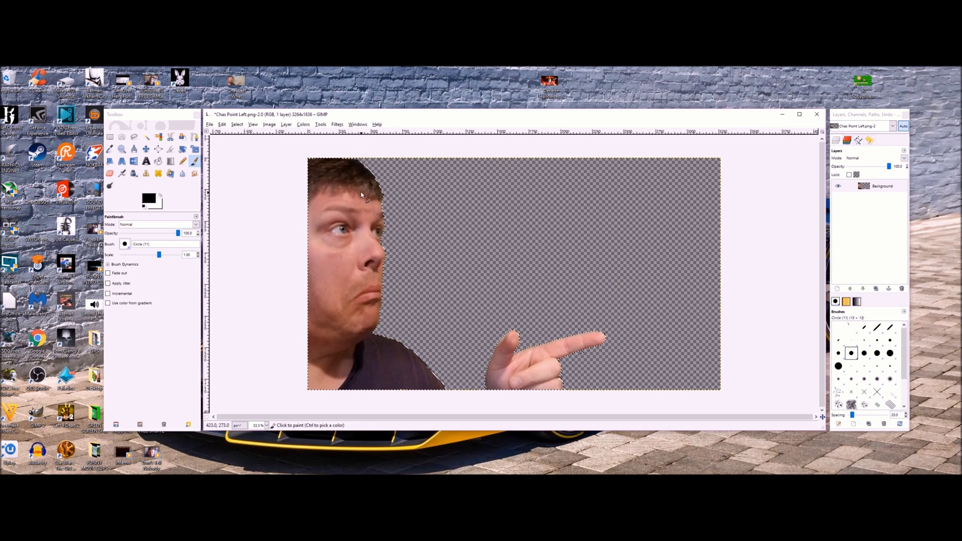
Grow the selection by 10 pixels
{"action": "left_click", "coordinate": [238, 126]}
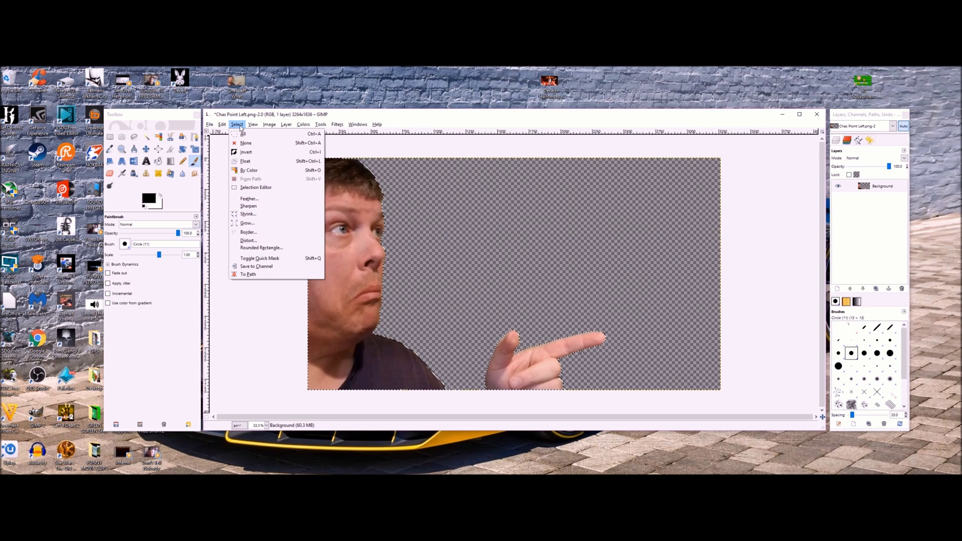
{"action": "left_click", "coordinate": [254, 227]}
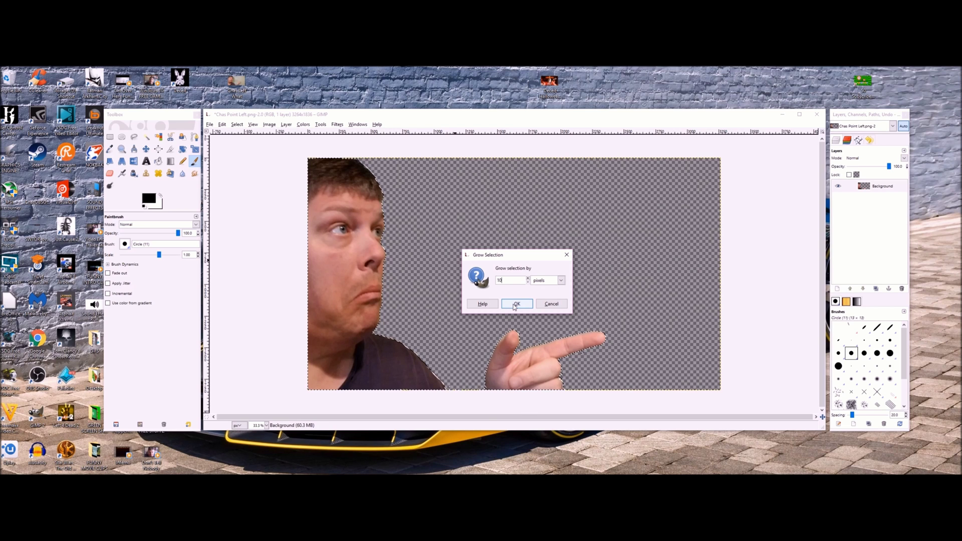
{"action": "left_click", "coordinate": [516, 304]}
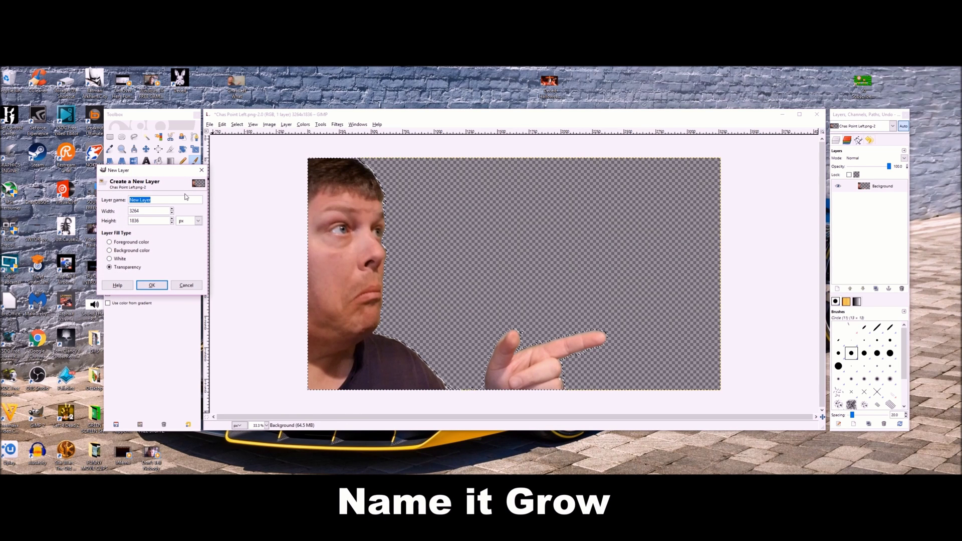
Create a transparent-filled layer named GLOW above Background
{"action": "type", "text": "GLOW"}
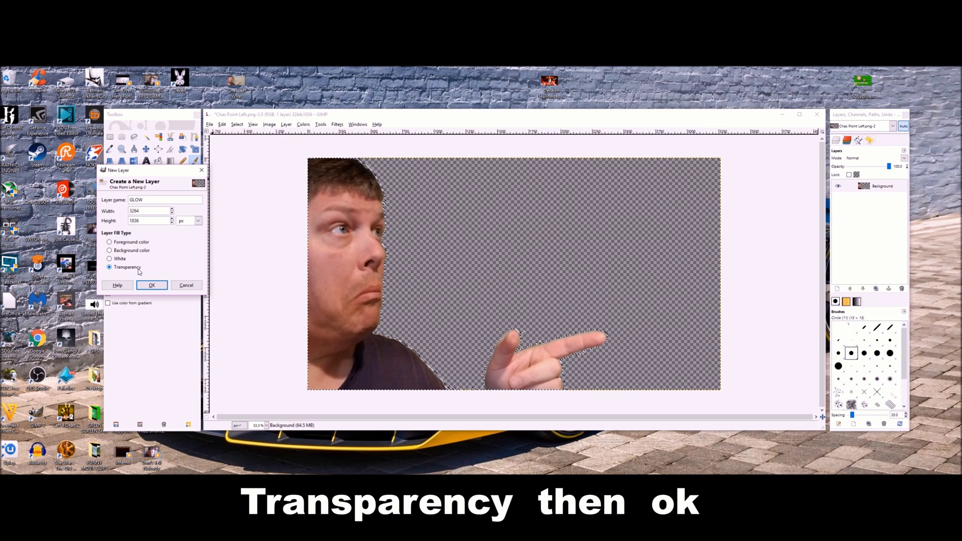
{"action": "left_click", "coordinate": [152, 286]}
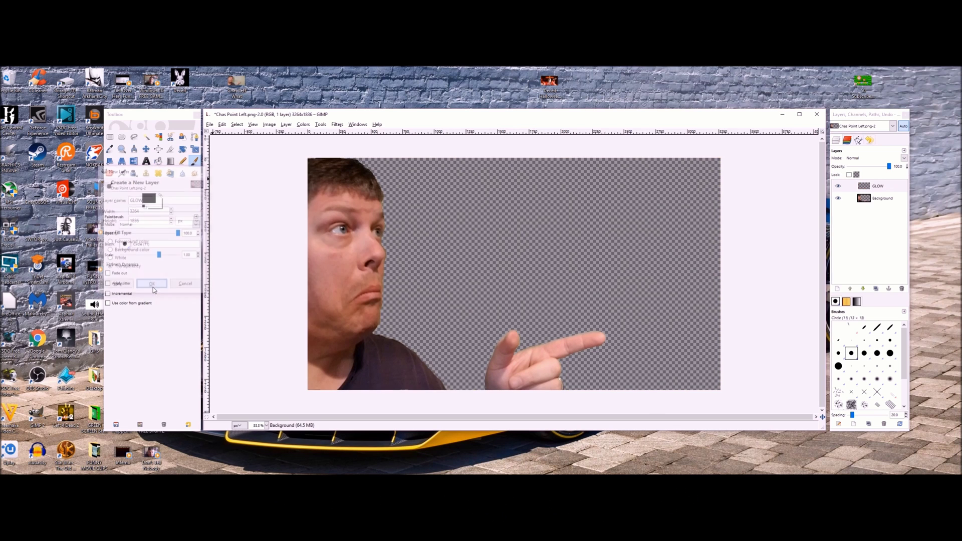
Bucket-fill the enlarged selection on GLOW with magenta ff00ff
{"action": "left_click", "coordinate": [158, 162]}
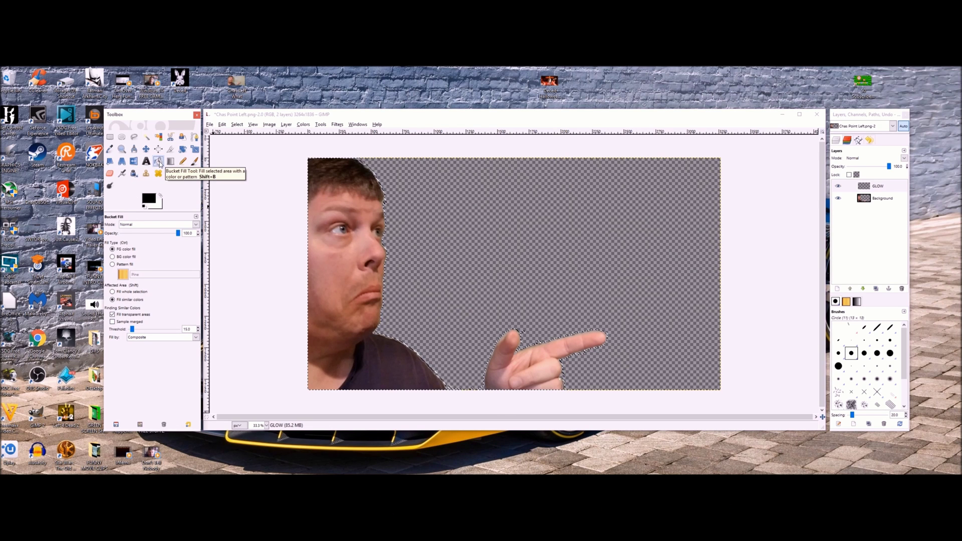
{"action": "left_click", "coordinate": [154, 201]}
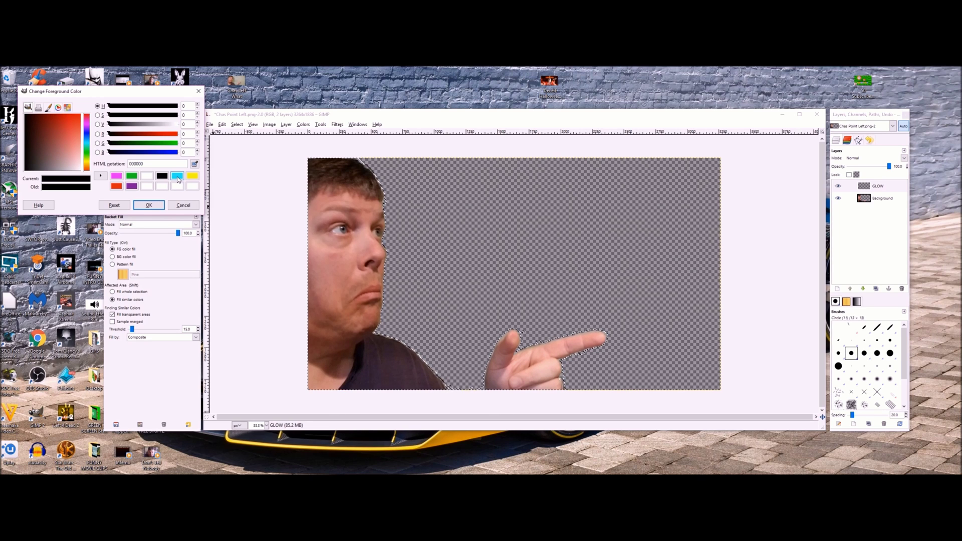
{"action": "left_click", "coordinate": [119, 179]}
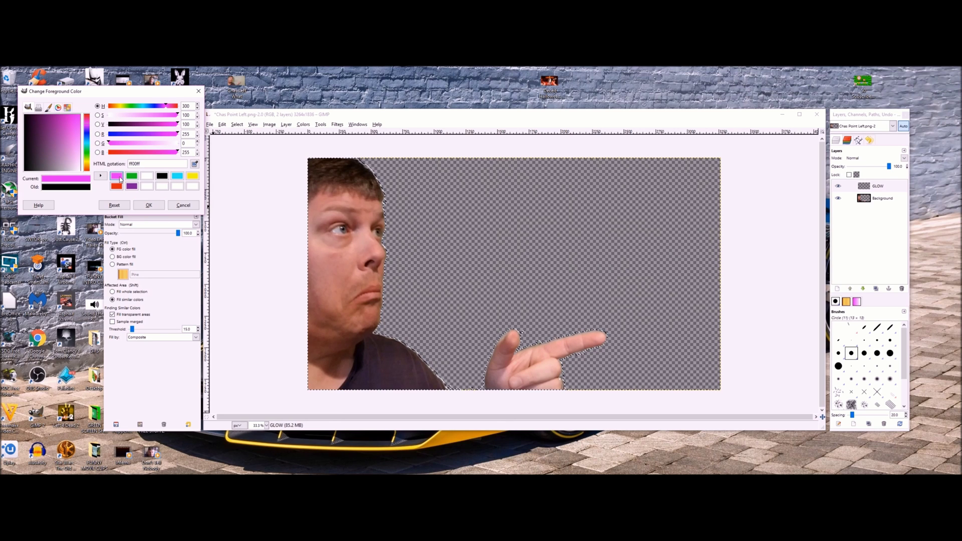
{"action": "left_click", "coordinate": [151, 206]}
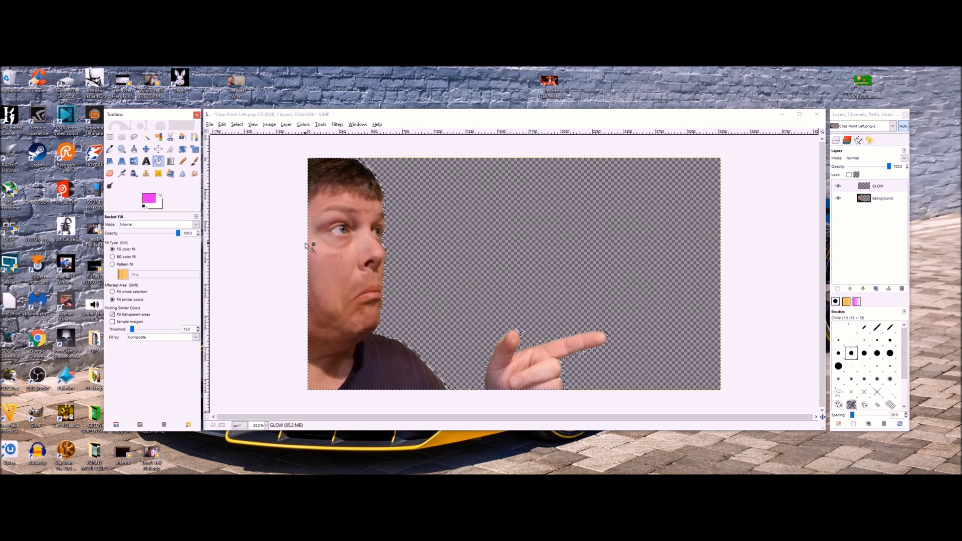
{"action": "left_click", "coordinate": [348, 233]}
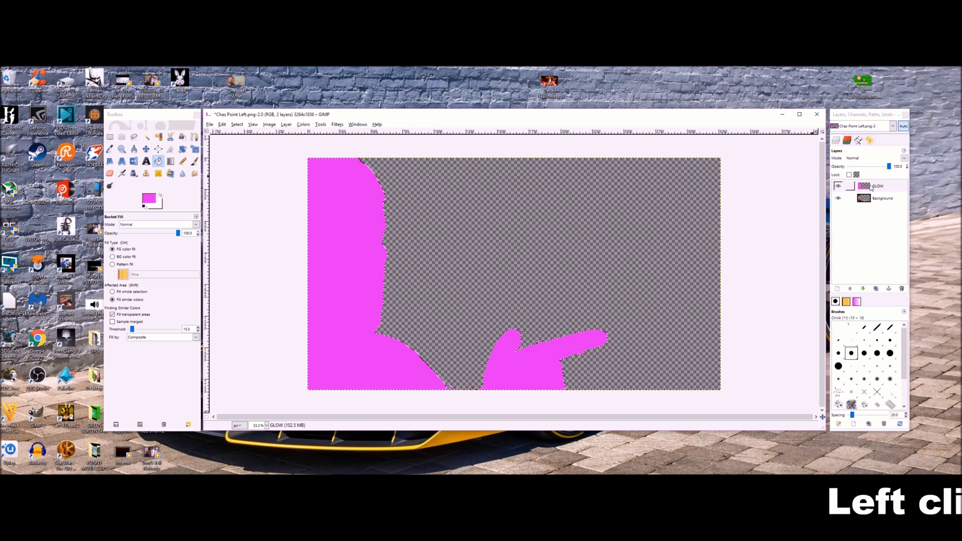
Lower the GLOW layer beneath Background and set the selection to None
{"action": "left_click", "coordinate": [886, 187]}
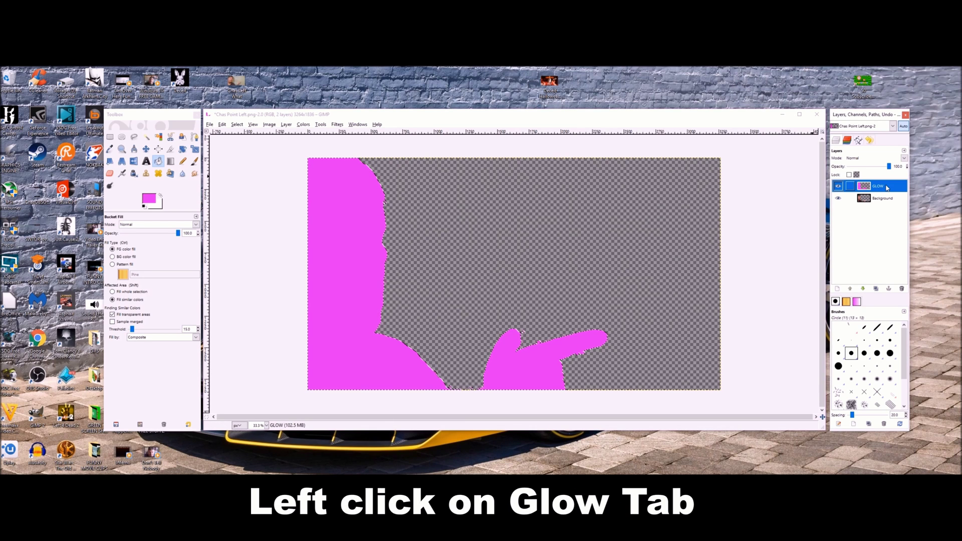
{"action": "left_click", "coordinate": [863, 289]}
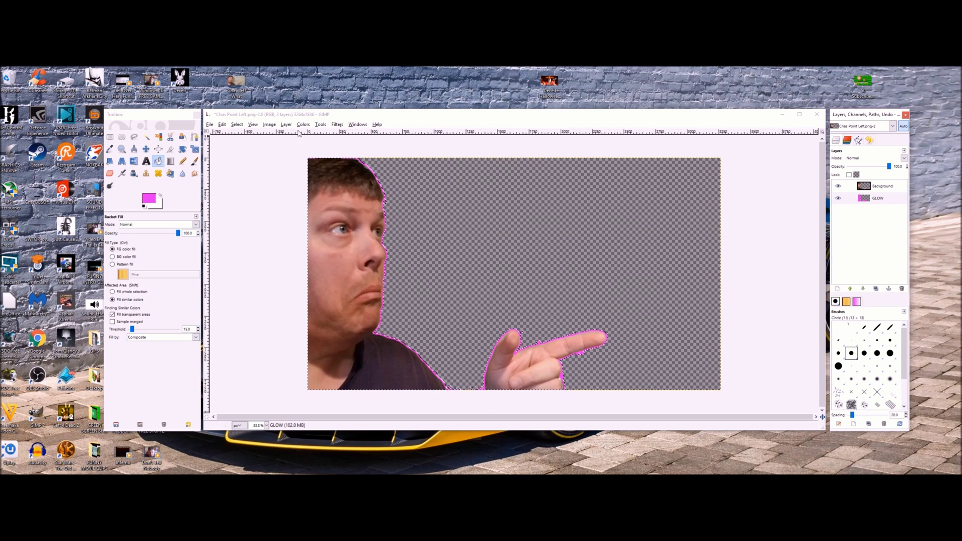
{"action": "left_click", "coordinate": [237, 125]}
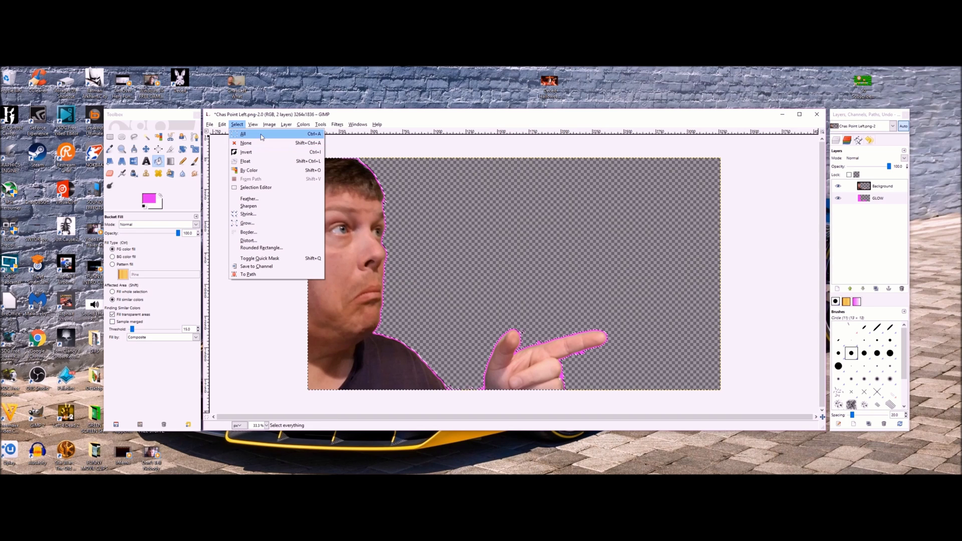
{"action": "left_click", "coordinate": [243, 145]}
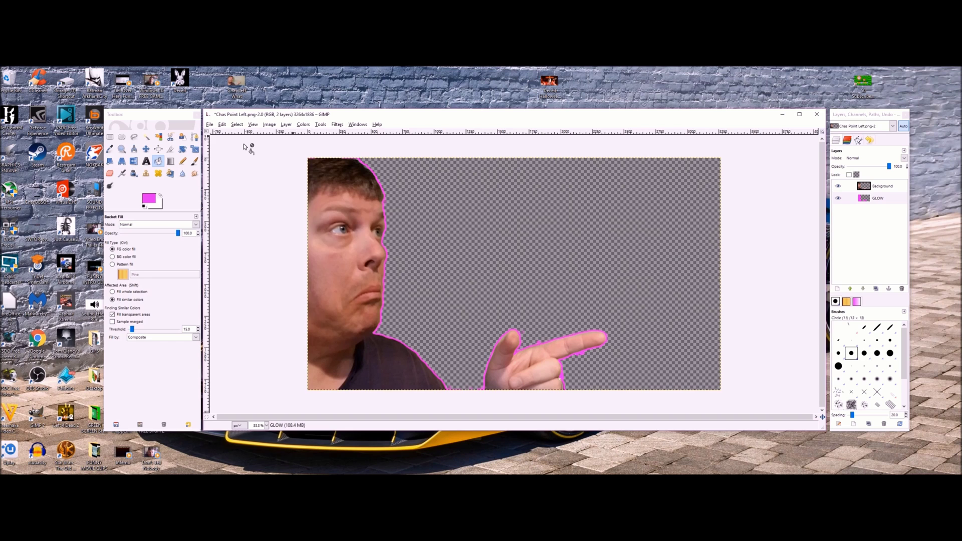
Apply a 50 px Gaussian Blur to the pink outline on the GLOW layer
{"action": "left_click", "coordinate": [897, 202]}
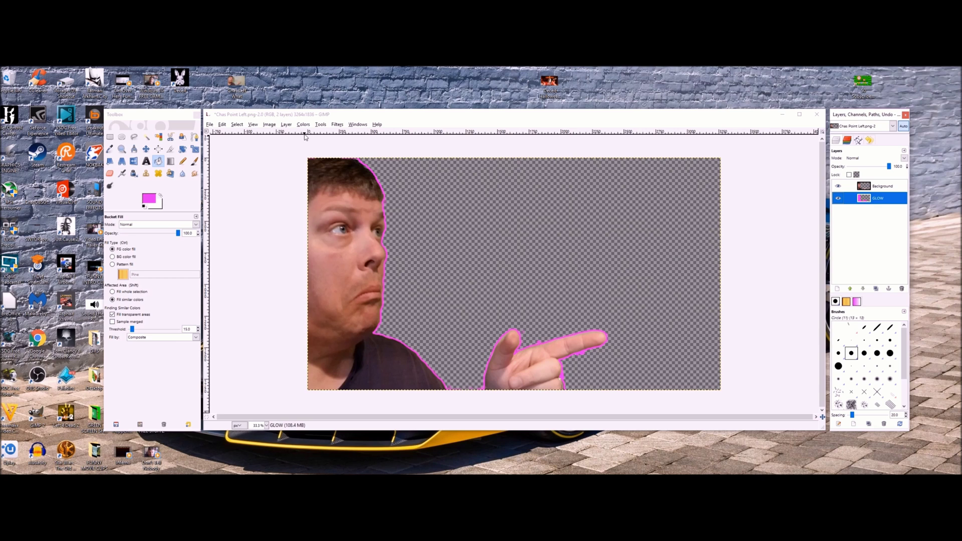
{"action": "left_click", "coordinate": [337, 125]}
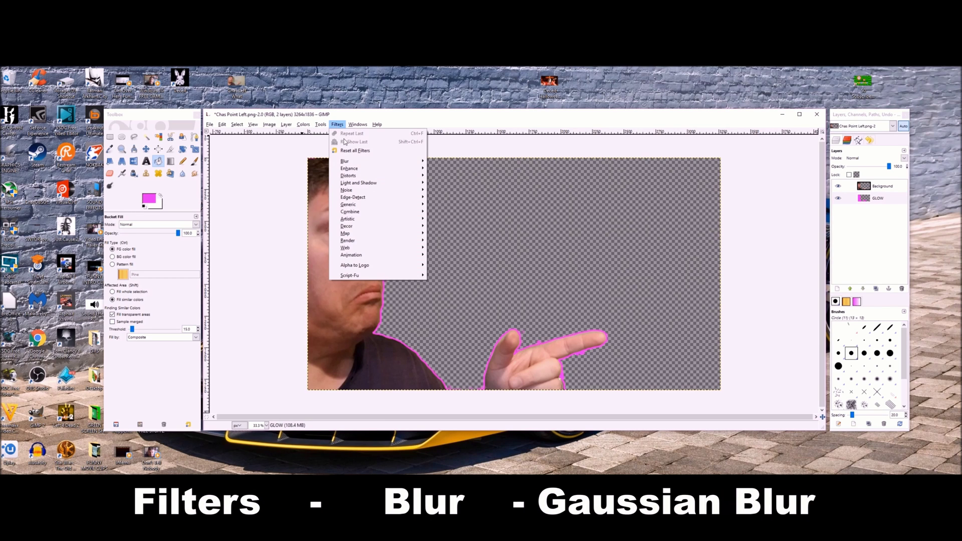
{"action": "mouse_move", "coordinate": [352, 161]}
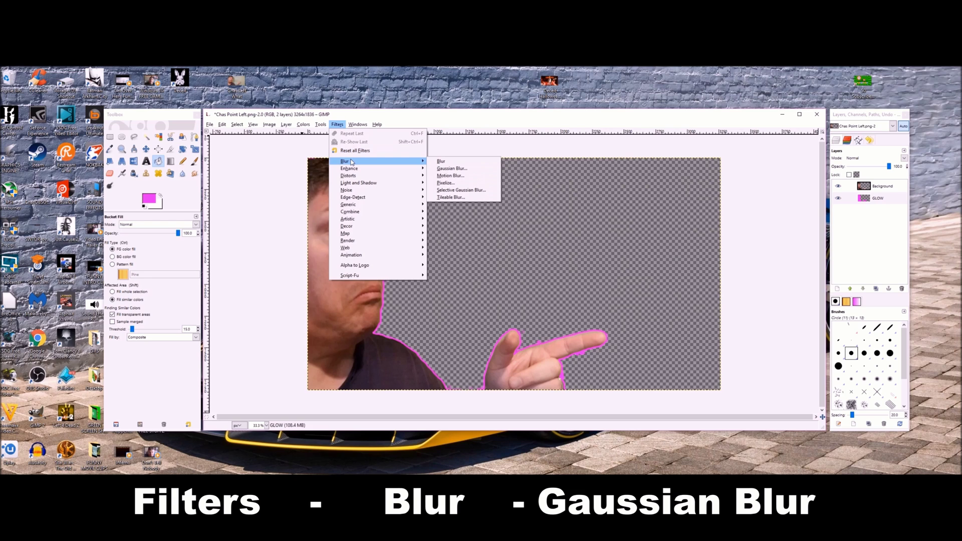
{"action": "left_click", "coordinate": [459, 168]}
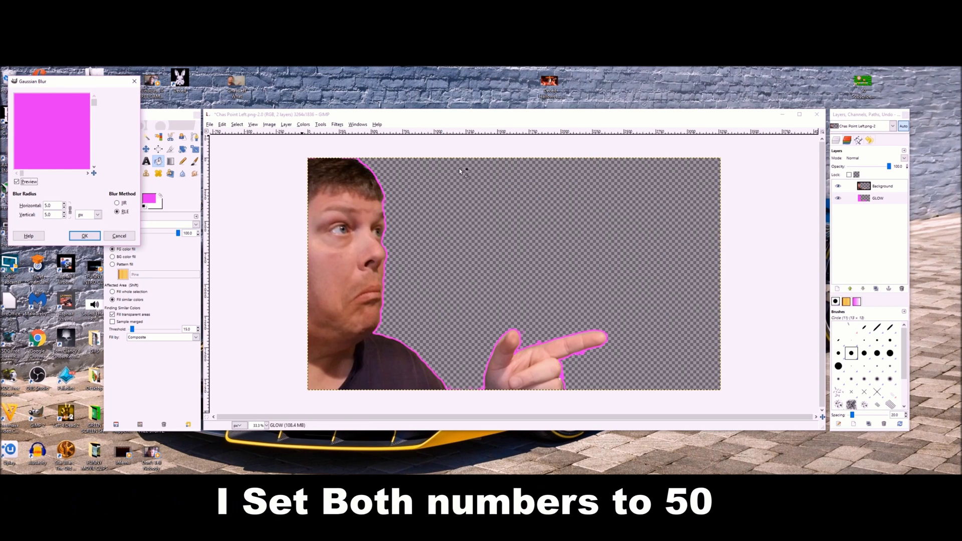
{"action": "triple_click", "coordinate": [43, 205]}
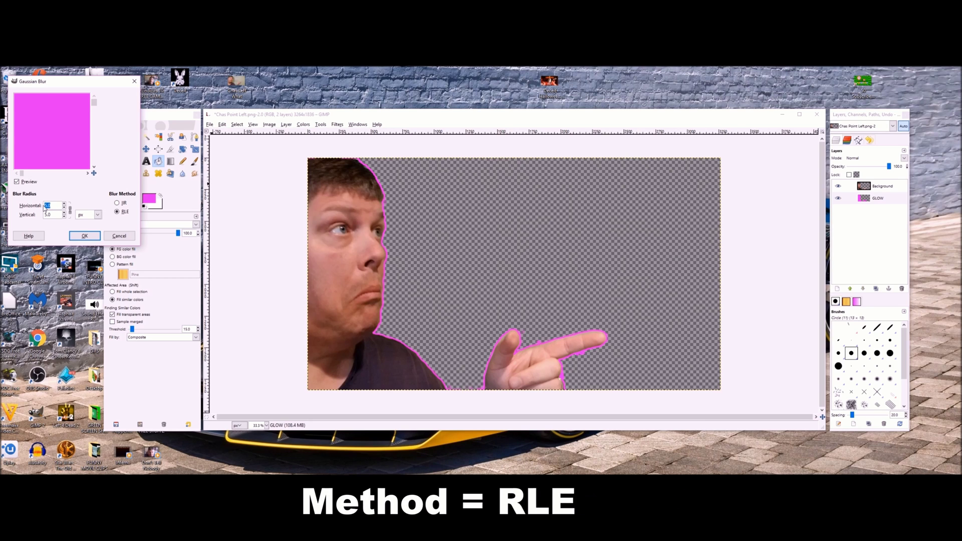
{"action": "type", "text": "50"}
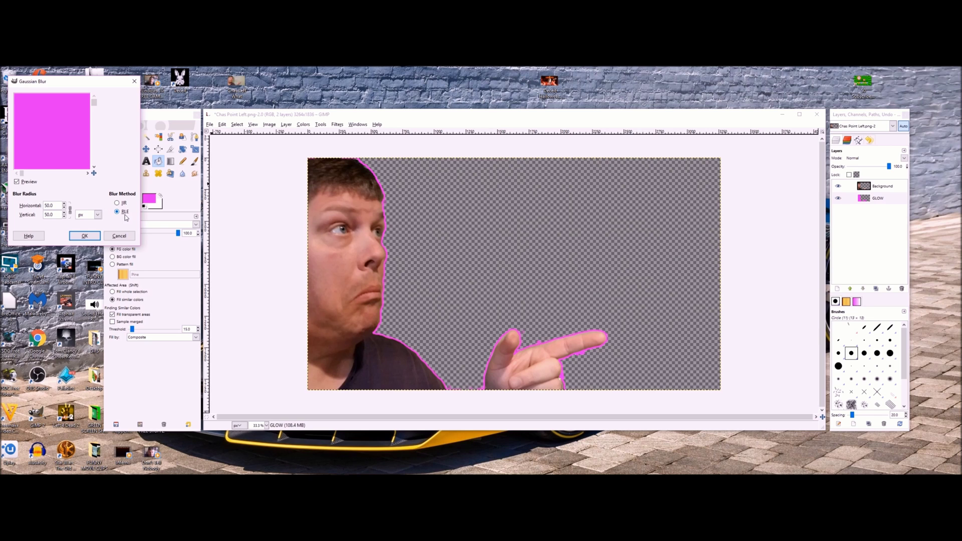
{"action": "left_click", "coordinate": [78, 239]}
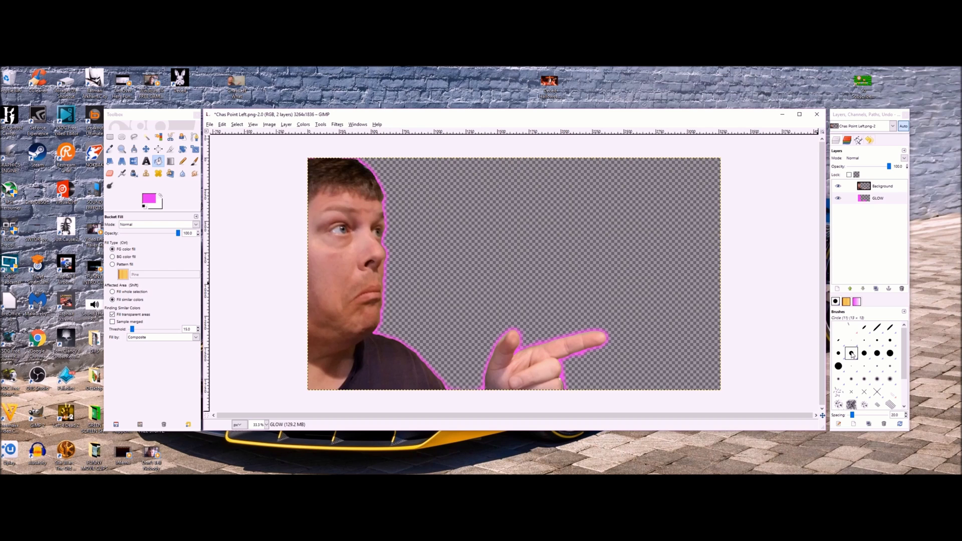
{"action": "left_click", "coordinate": [886, 200]}
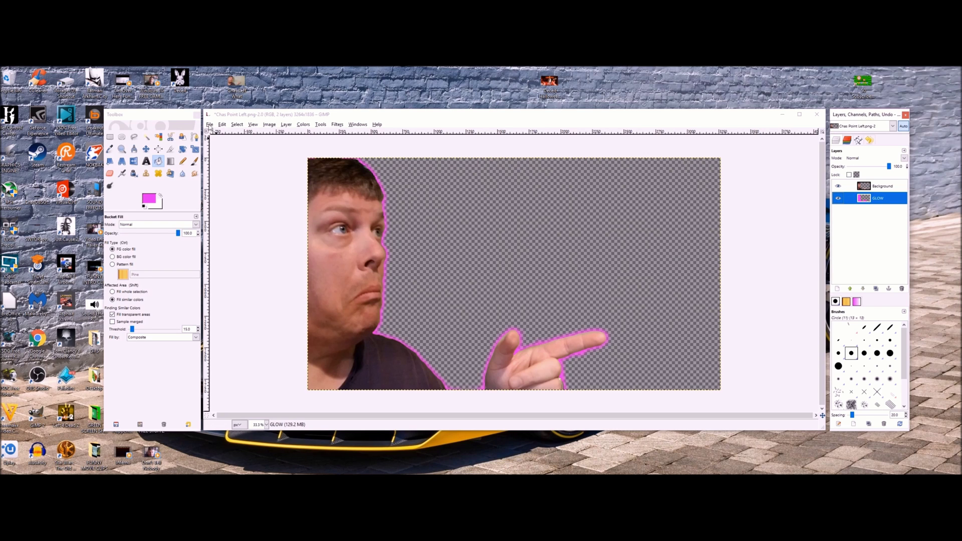
{"action": "left_click", "coordinate": [210, 125]}
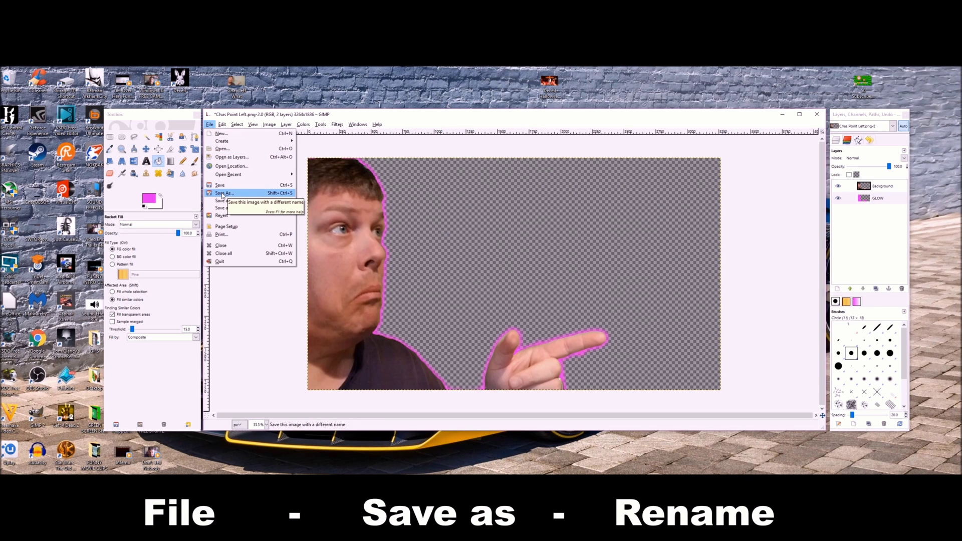
Save to the Desktop as a PNG with ' Pink Glow' appended, merging visible layers
{"action": "left_click", "coordinate": [223, 194]}
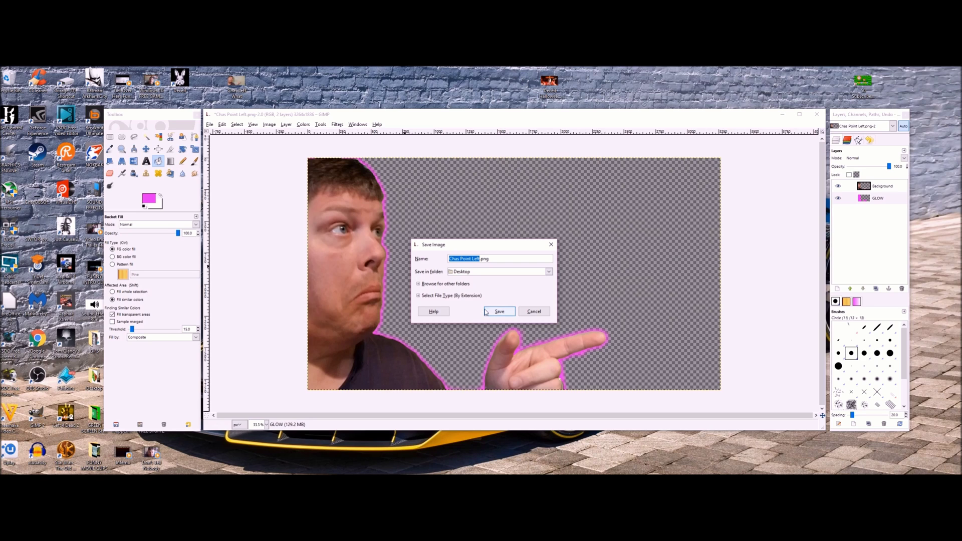
{"action": "left_click", "coordinate": [479, 259]}
{"action": "type", "text": "Pin"}
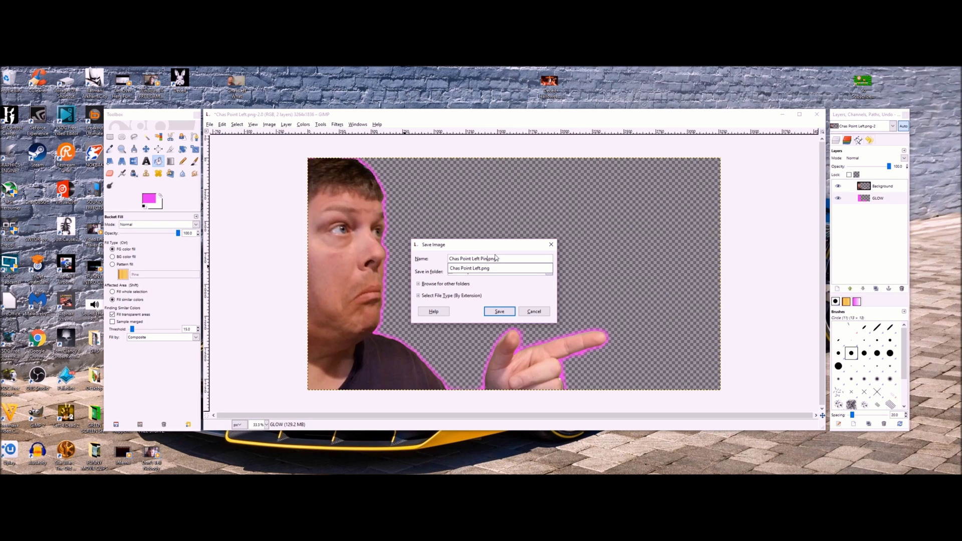
{"action": "type", "text": "k GLO"}
{"action": "key", "text": "Escape"}
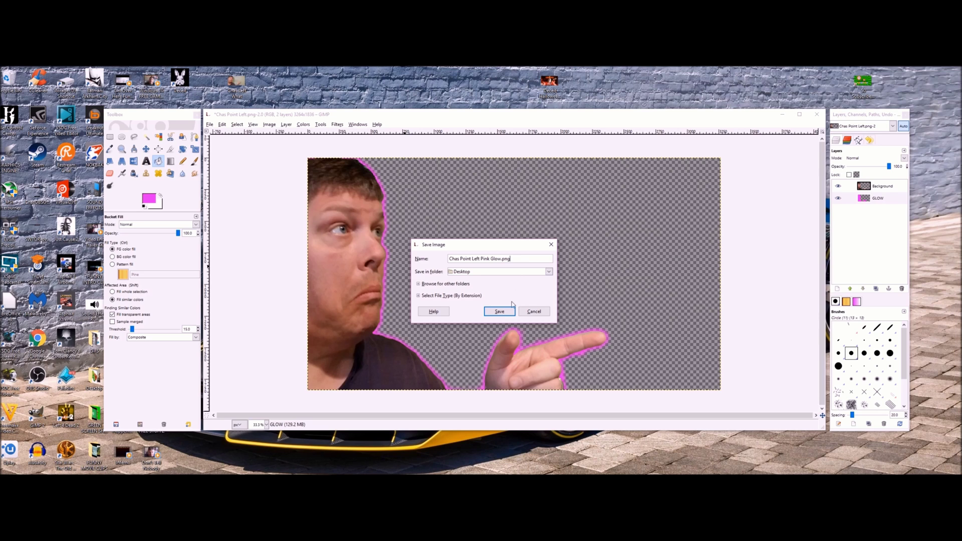
{"action": "left_click", "coordinate": [500, 312]}
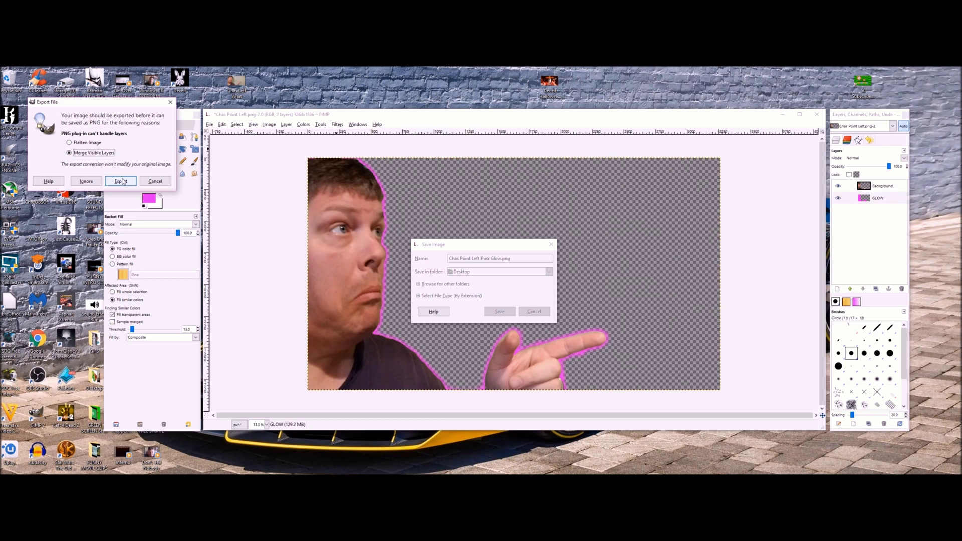
{"action": "left_click", "coordinate": [122, 181]}
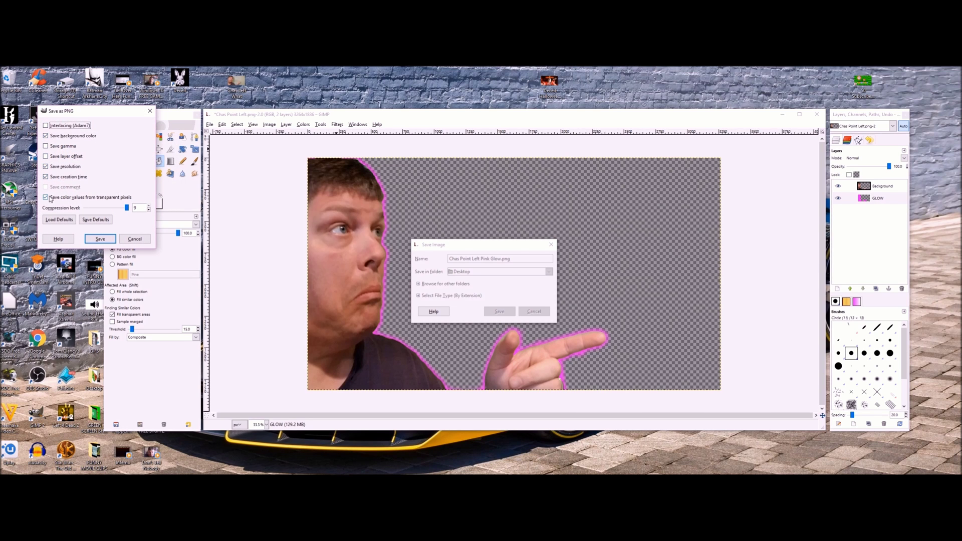
{"action": "left_click", "coordinate": [101, 239]}
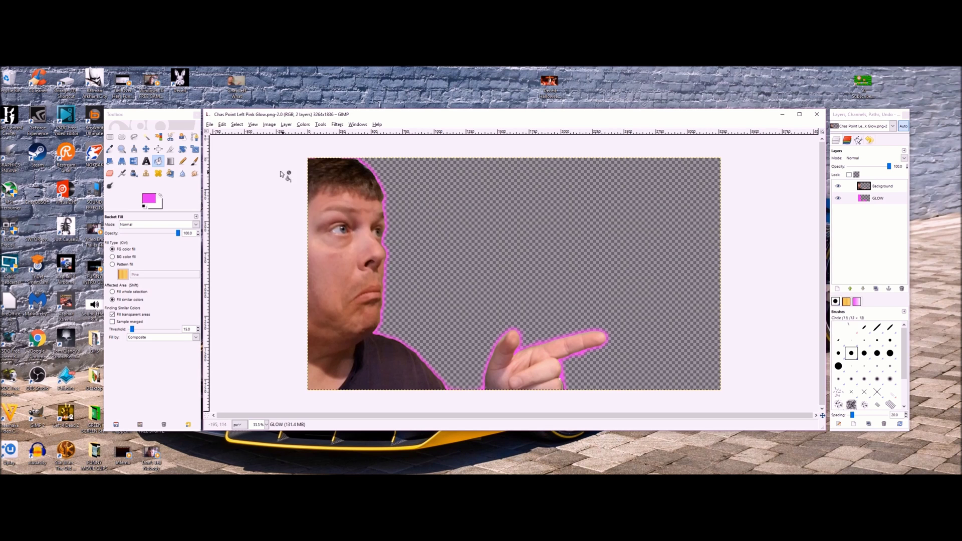
Move the Toolbox aside and open the Pink Glow PNG from the desktop in the viewer
{"action": "left_click", "coordinate": [171, 117]}
{"action": "left_click_drag", "start_coordinate": [172, 118], "coordinate": [134, 119]}
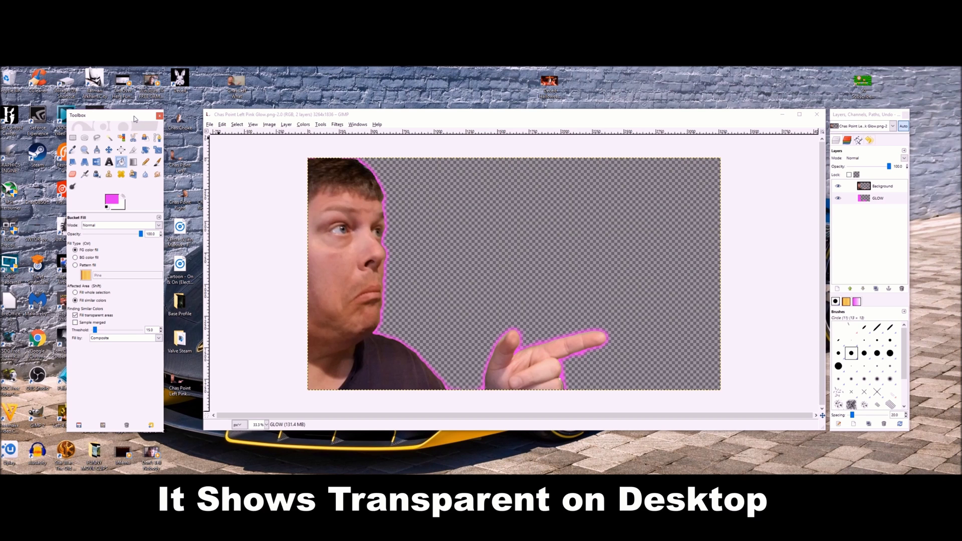
{"action": "right_click", "coordinate": [184, 383]}
{"action": "left_click", "coordinate": [200, 190]}
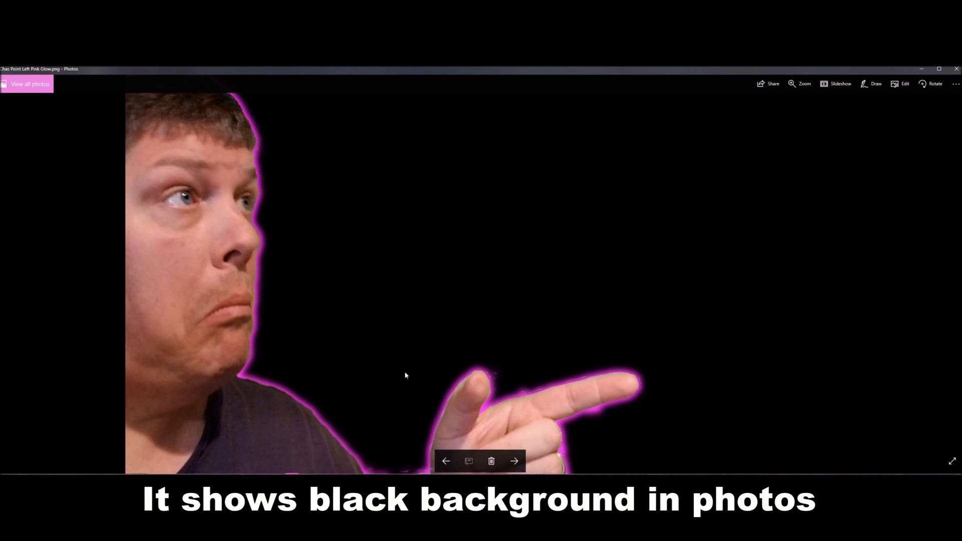